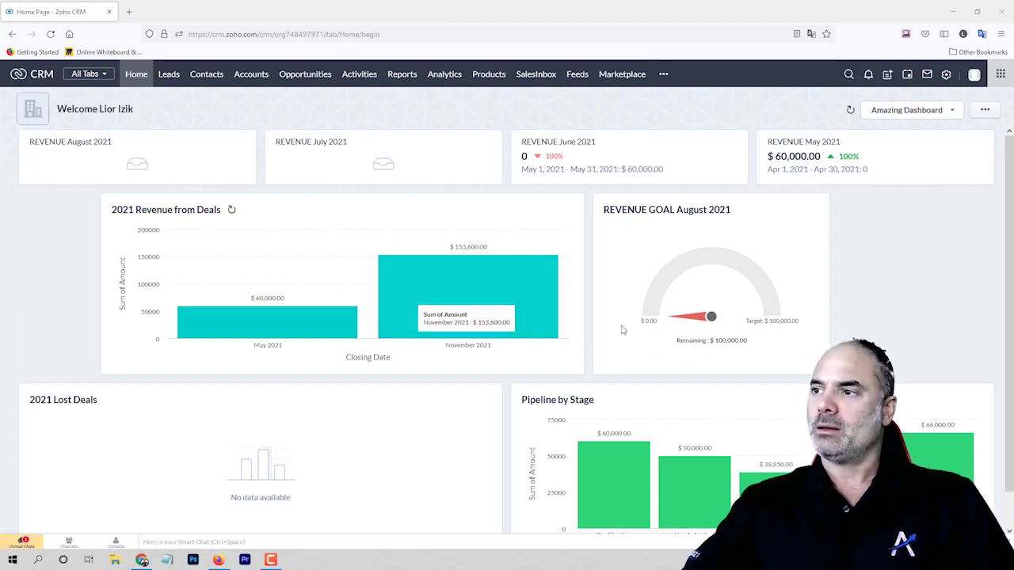
Step: Go to Setup and open Automation > Workflow Rules
{"action": "left_click", "coordinate": [938, 77]}
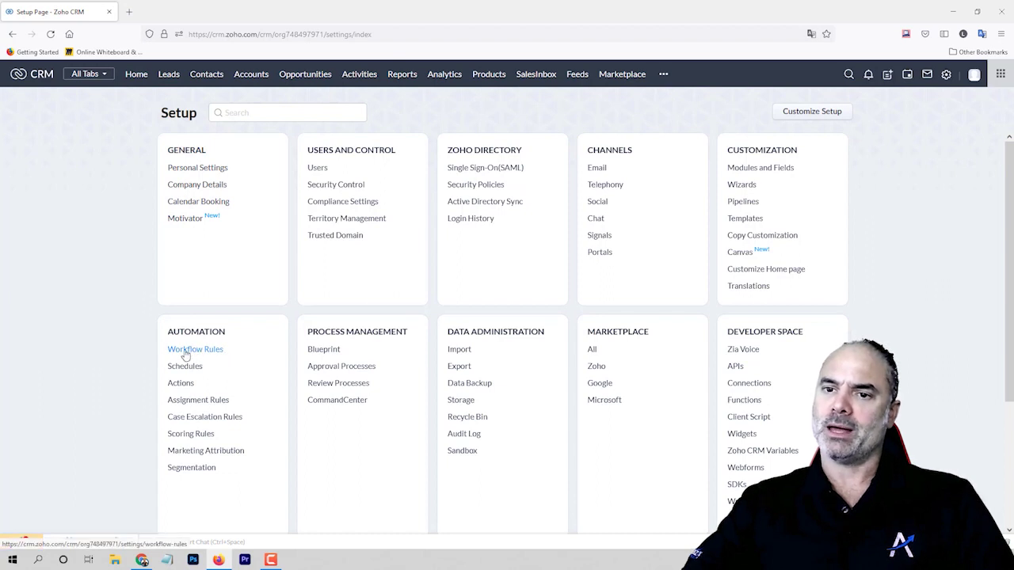
{"action": "left_click", "coordinate": [196, 351]}
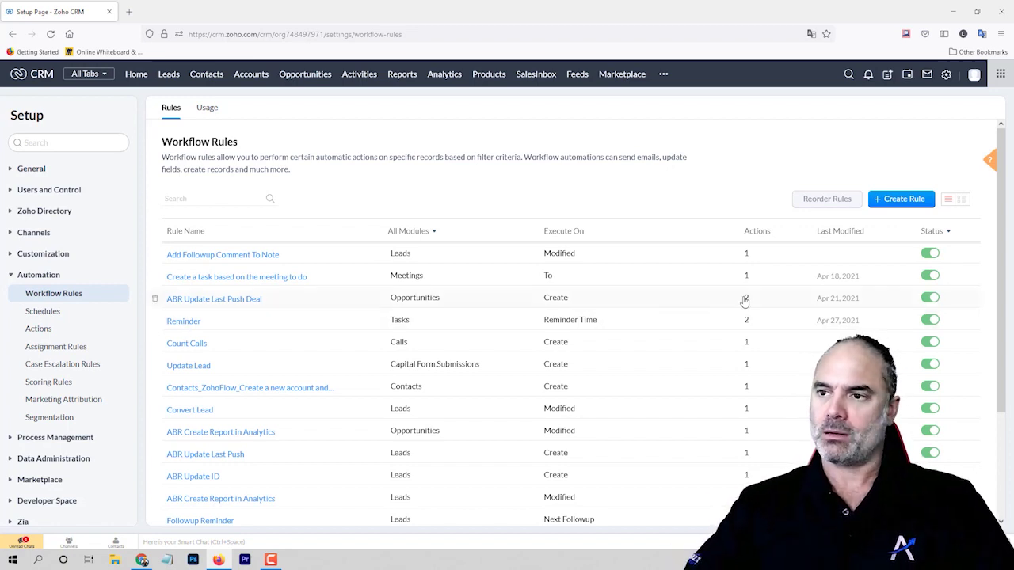
Step: Start a Tasks-module rule named 'Notify the task creator when a task is completed' and continue
{"action": "left_click", "coordinate": [903, 199]}
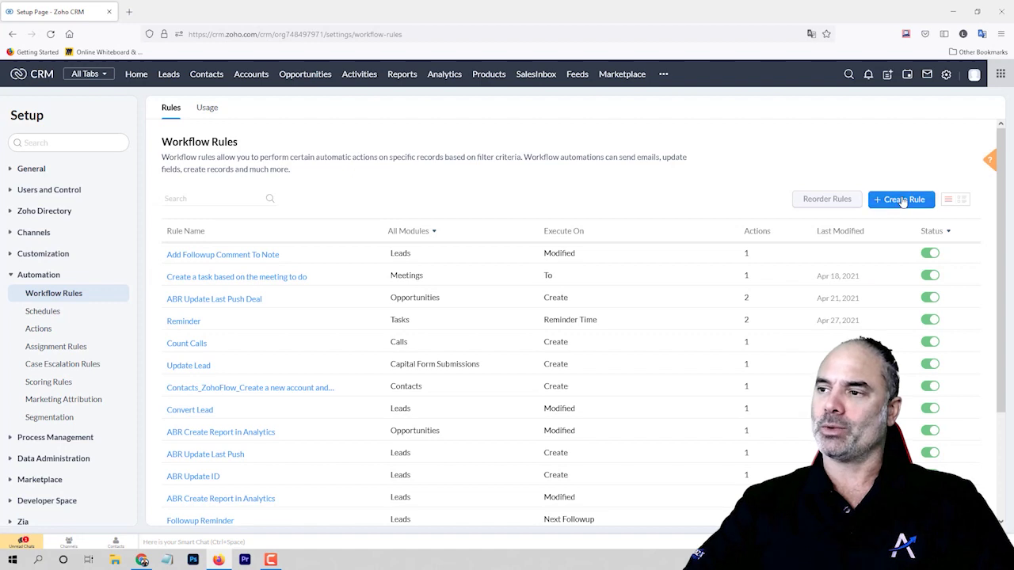
{"action": "left_click", "coordinate": [500, 116]}
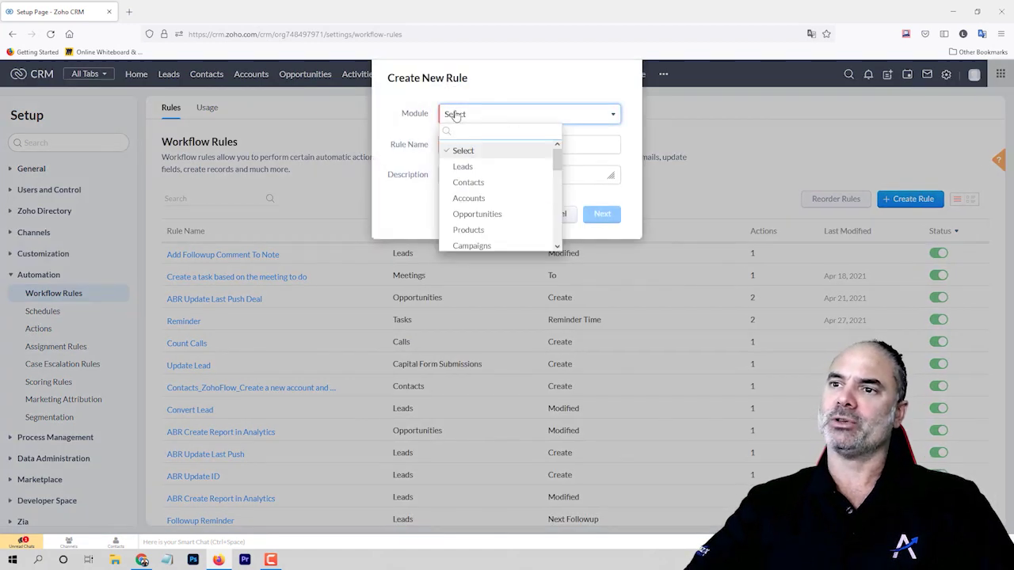
{"action": "scroll", "coordinate": [473, 198], "scroll_direction": "down", "scroll_amount": 1}
{"action": "scroll", "coordinate": [475, 204], "scroll_direction": "down", "scroll_amount": 1}
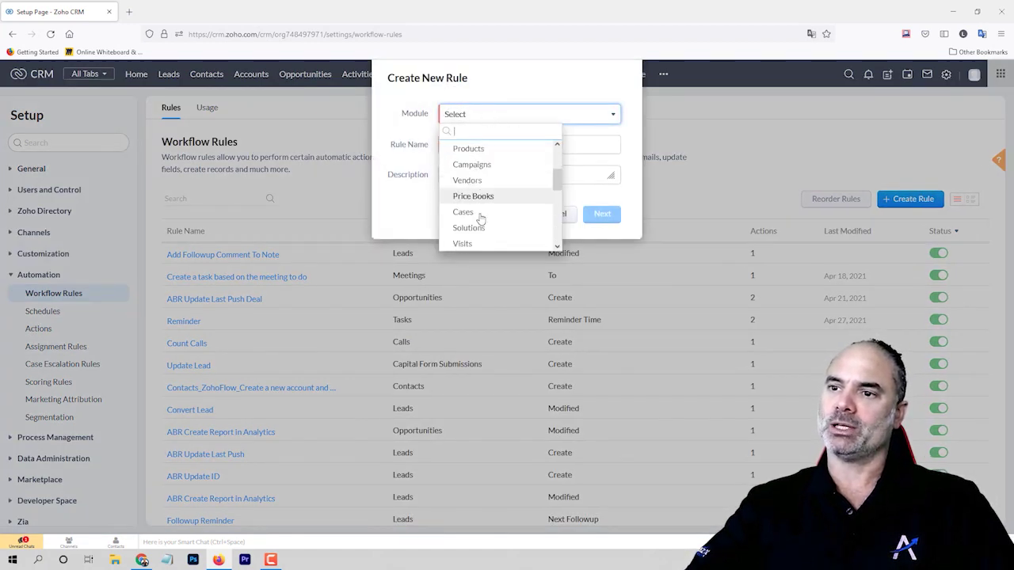
{"action": "scroll", "coordinate": [479, 213], "scroll_direction": "down", "scroll_amount": 1}
{"action": "type", "text": "task"}
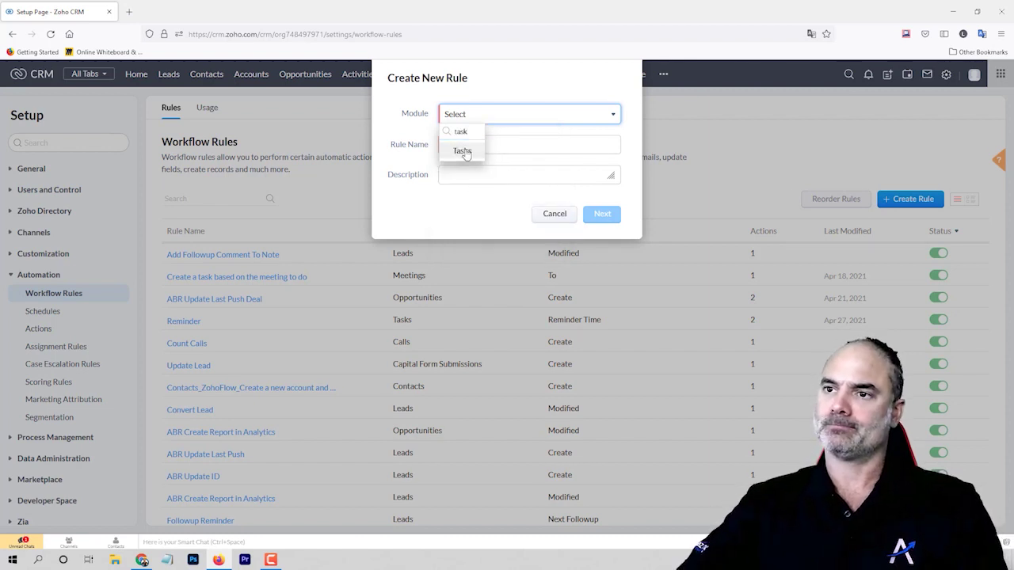
{"action": "left_click", "coordinate": [463, 151]}
{"action": "type", "text": "Notify the task creator when a task is completed"}
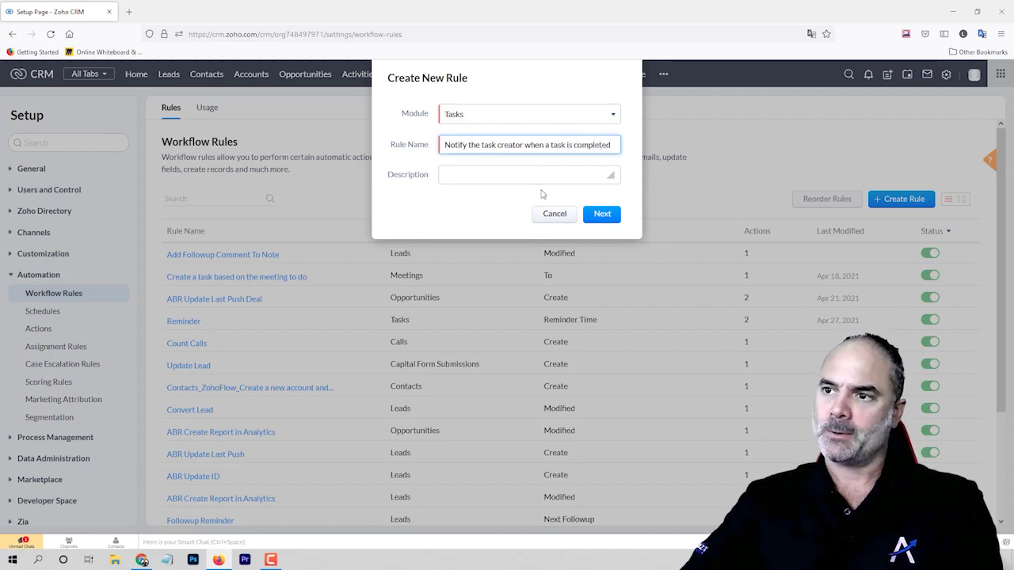
{"action": "left_click", "coordinate": [602, 215]}
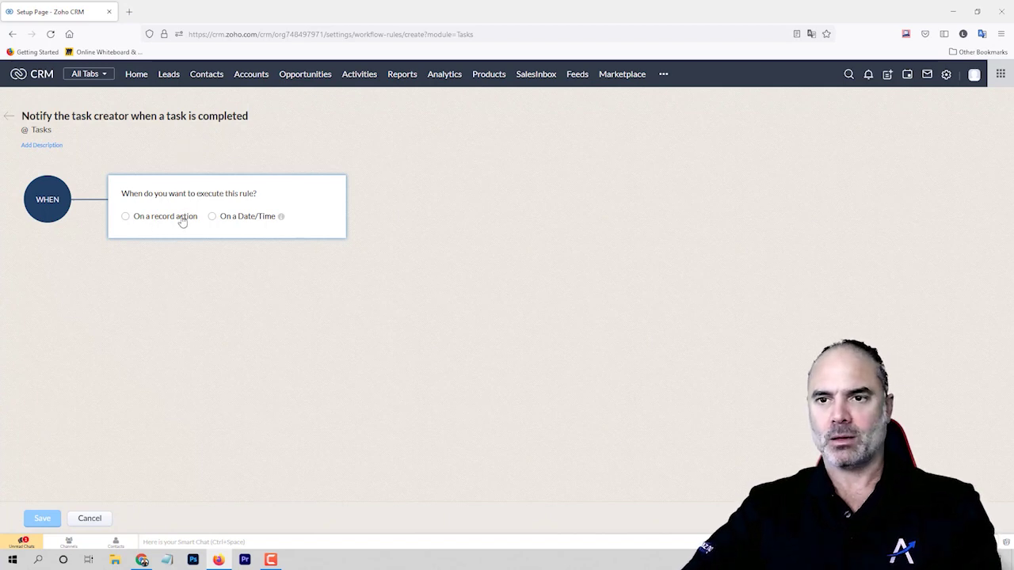
Step: Trigger the rule on task Edit when the Status field is modified to any value
{"action": "left_click_drag", "start_coordinate": [129, 195], "coordinate": [239, 205]}
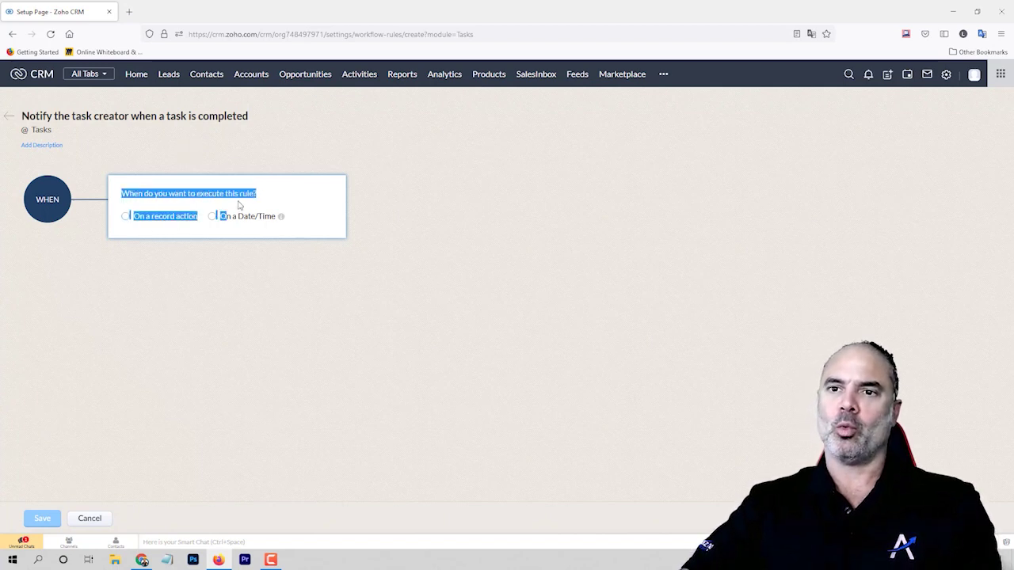
{"action": "left_click", "coordinate": [191, 217]}
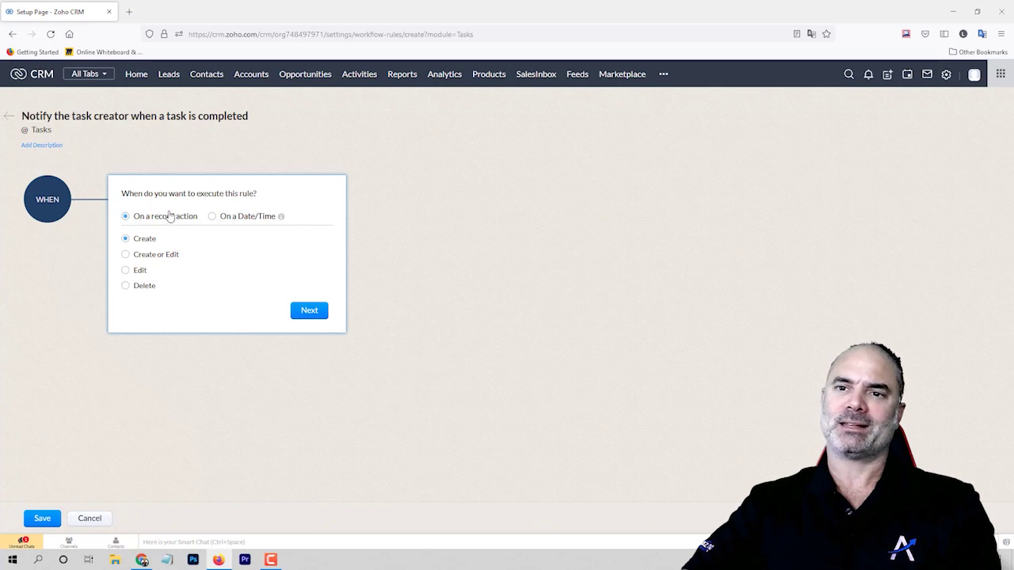
{"action": "left_click", "coordinate": [136, 274]}
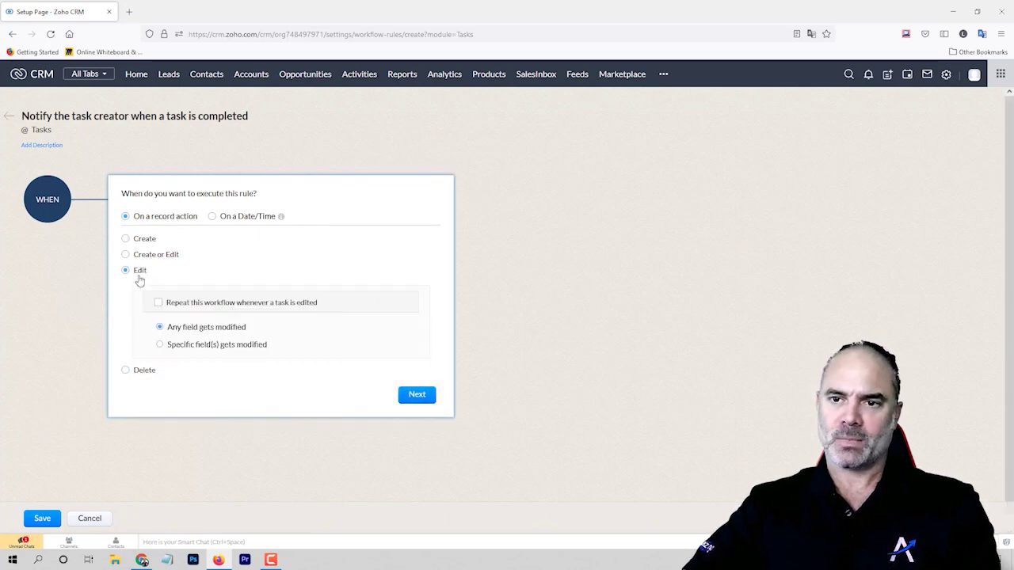
{"action": "left_click_drag", "start_coordinate": [177, 350], "coordinate": [270, 355]}
{"action": "left_click", "coordinate": [168, 344]}
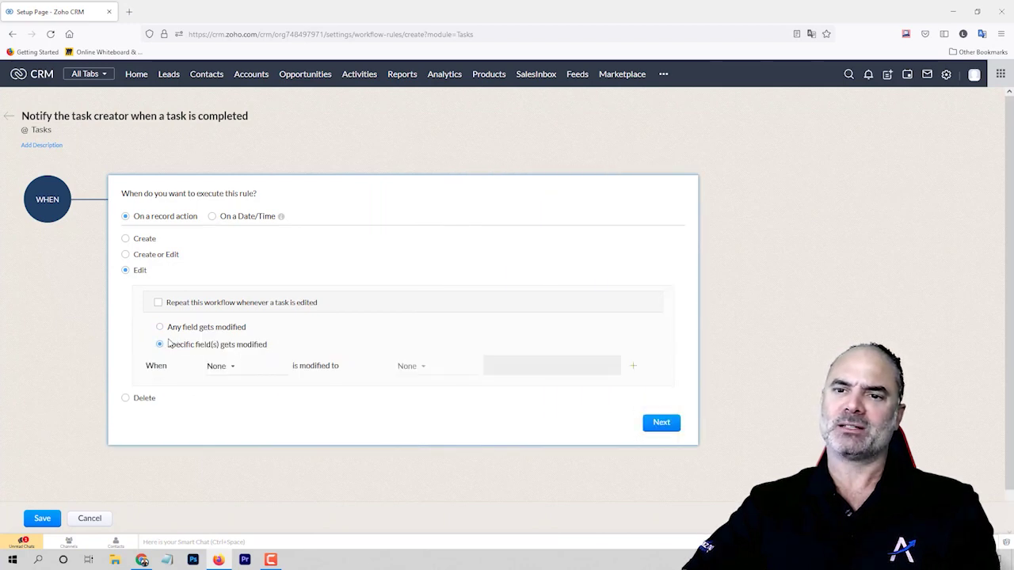
{"action": "left_click", "coordinate": [222, 366]}
{"action": "type", "text": "tat"}
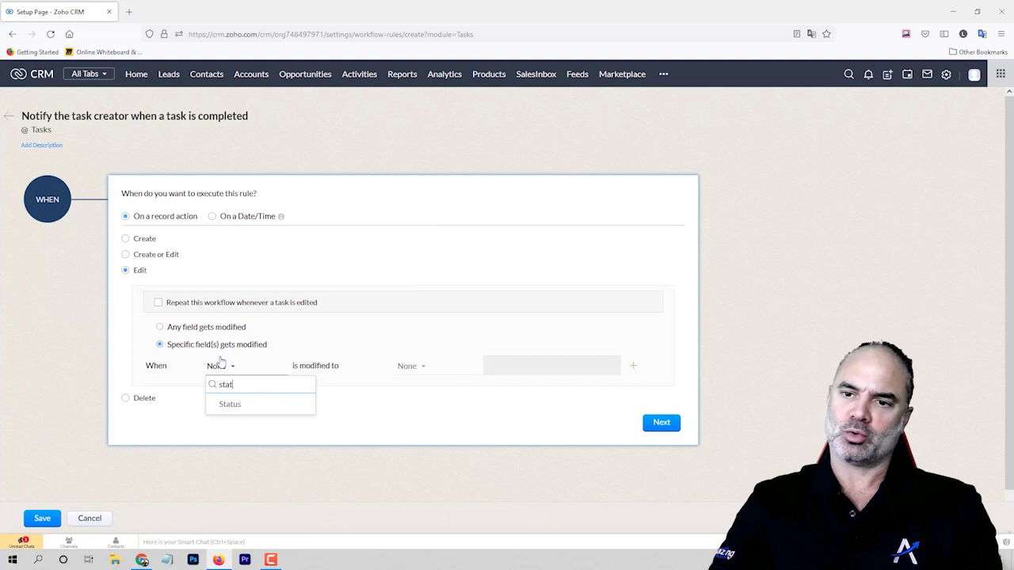
{"action": "left_click", "coordinate": [248, 408]}
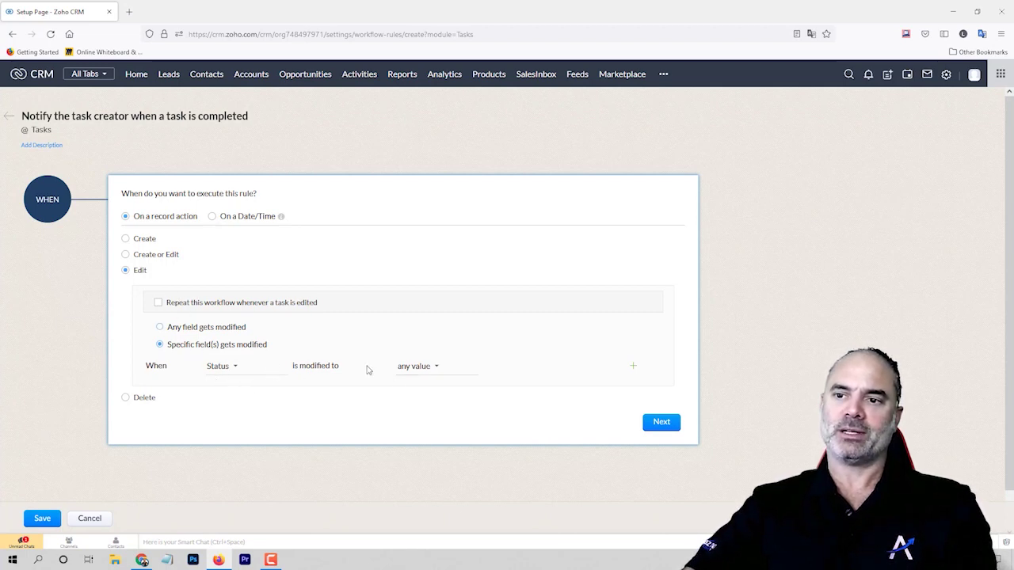
Step: Add the condition Status is Completed and bring up the instant action options
{"action": "left_click", "coordinate": [670, 423]}
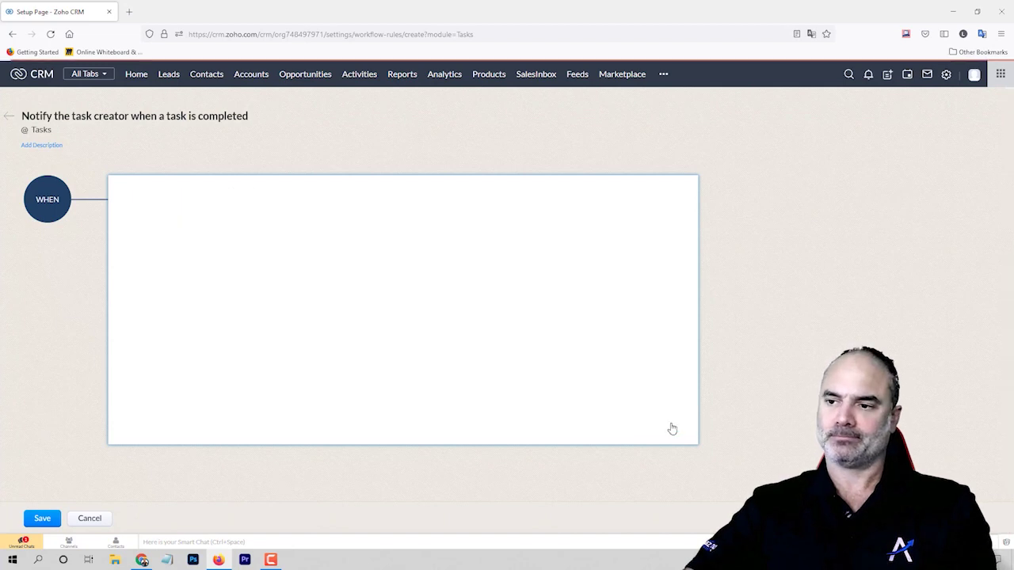
{"action": "left_click", "coordinate": [155, 329]}
{"action": "type", "text": "s"}
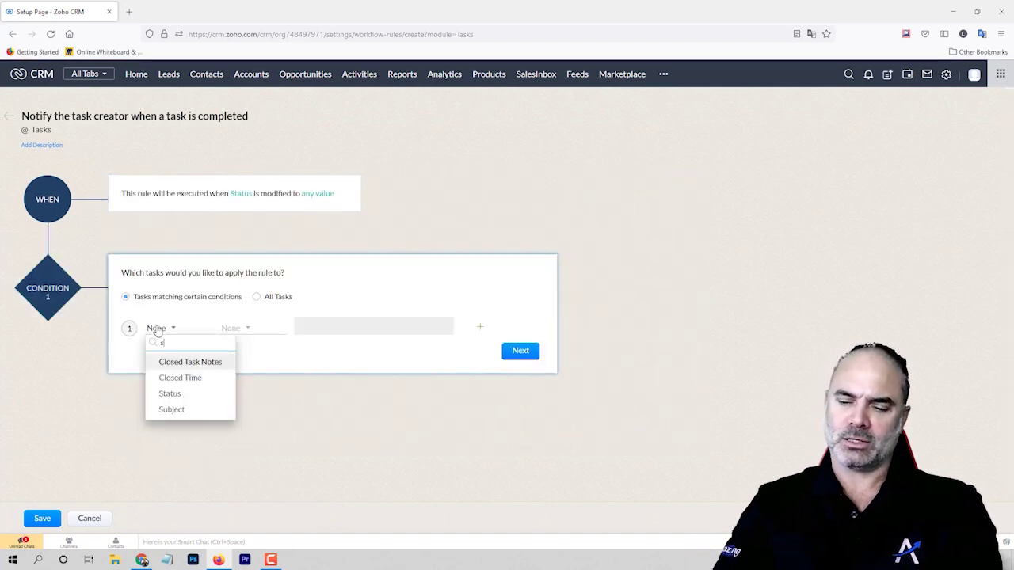
{"action": "type", "text": "tat"}
{"action": "left_click", "coordinate": [170, 362]}
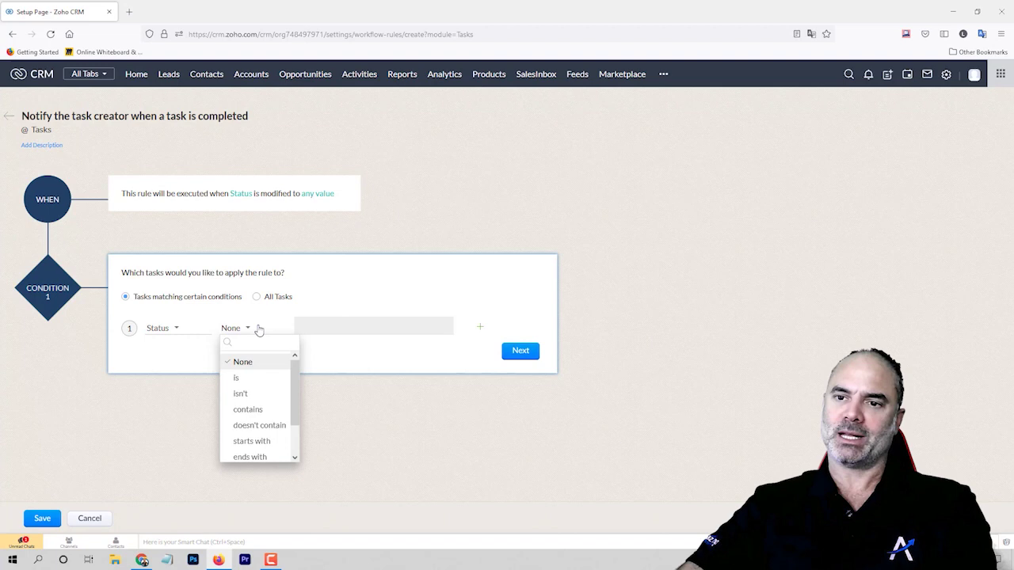
{"action": "left_click", "coordinate": [249, 361]}
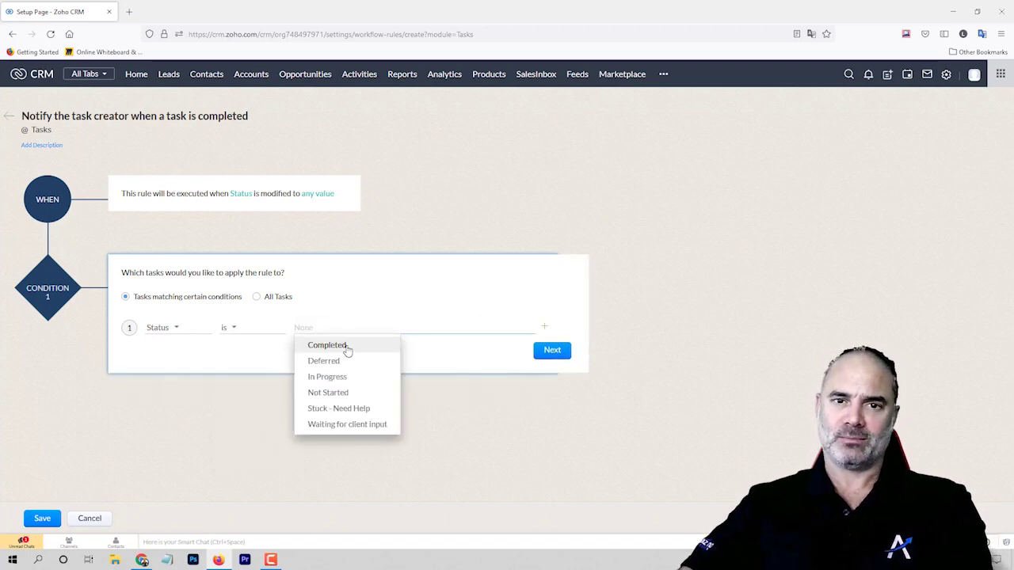
{"action": "left_click", "coordinate": [326, 346]}
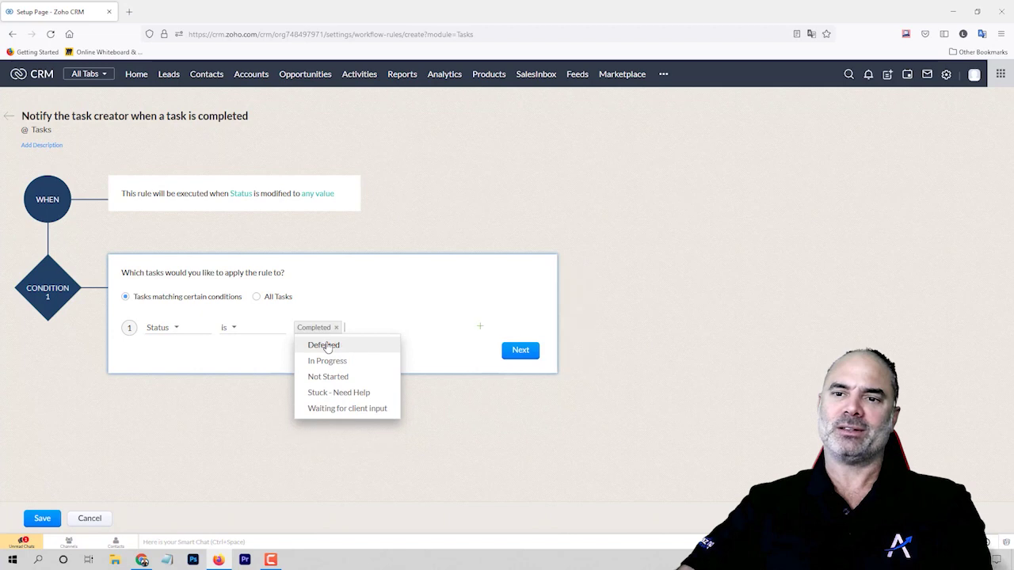
{"action": "left_click", "coordinate": [513, 398]}
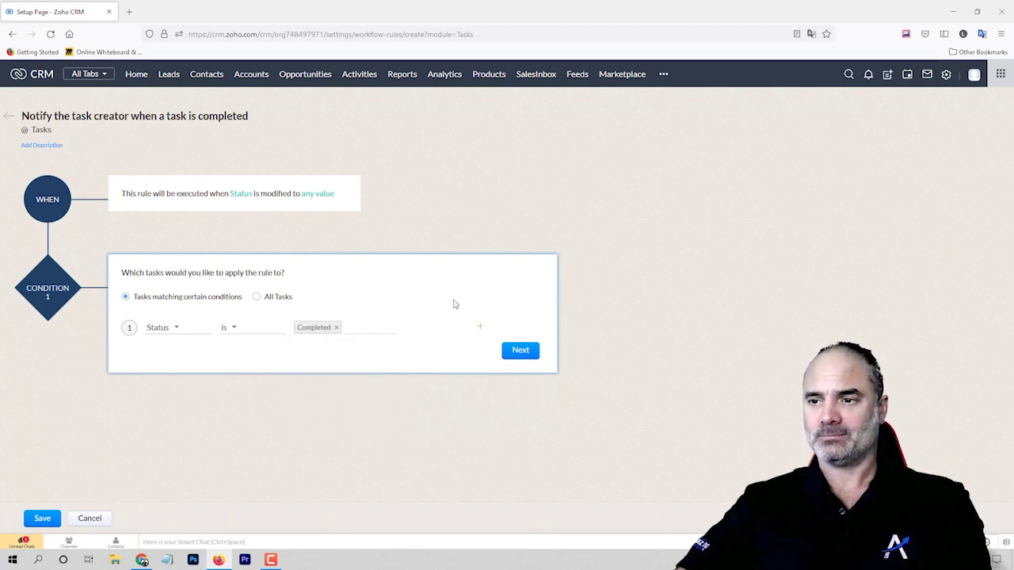
{"action": "left_click", "coordinate": [520, 351]}
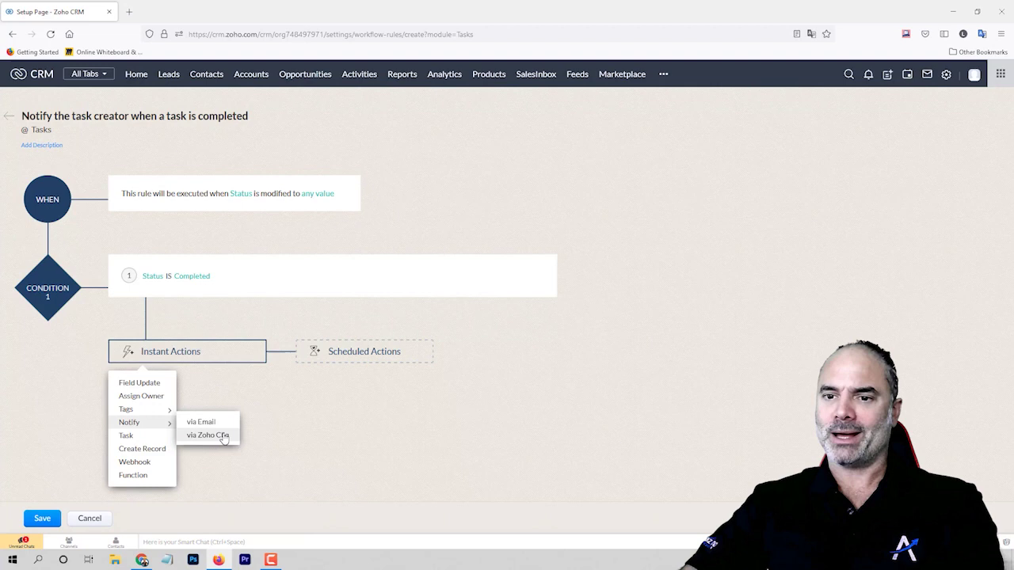
{"action": "mouse_move", "coordinate": [129, 422]}
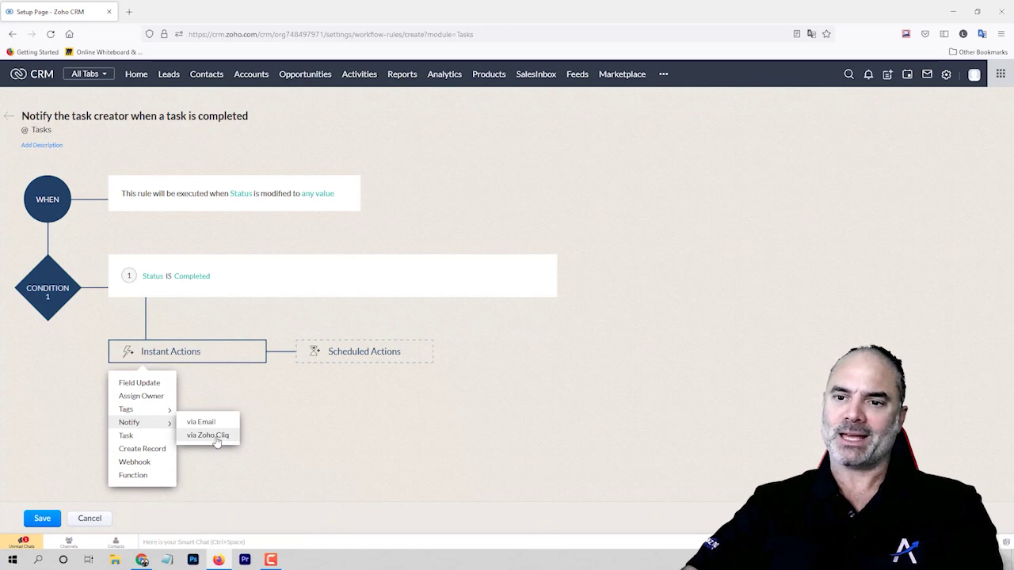
Step: Add a Zoho Cliq notification with the message 'Task <Subject> is completed'
{"action": "left_click", "coordinate": [221, 437]}
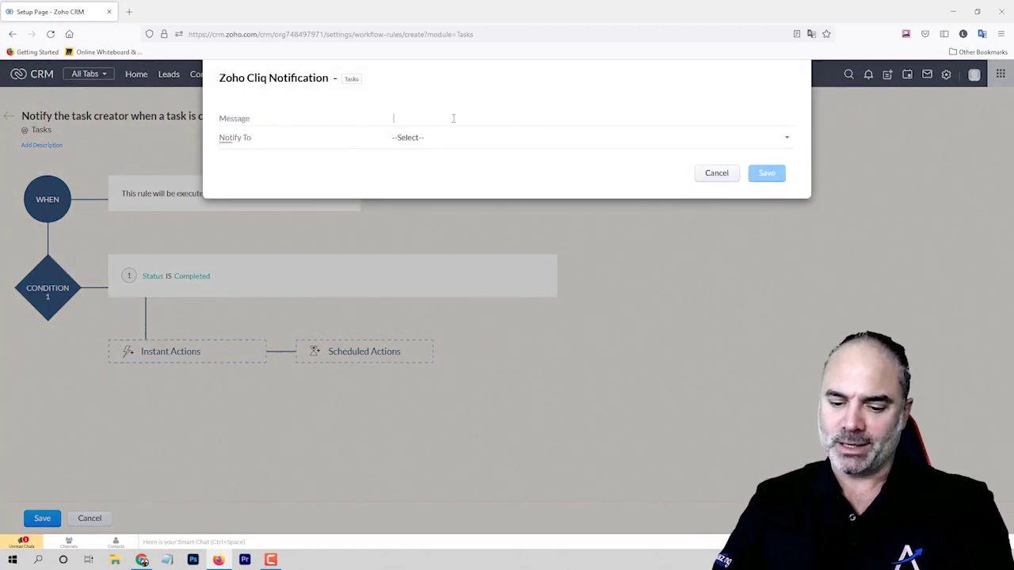
{"action": "type", "text": "Task #"}
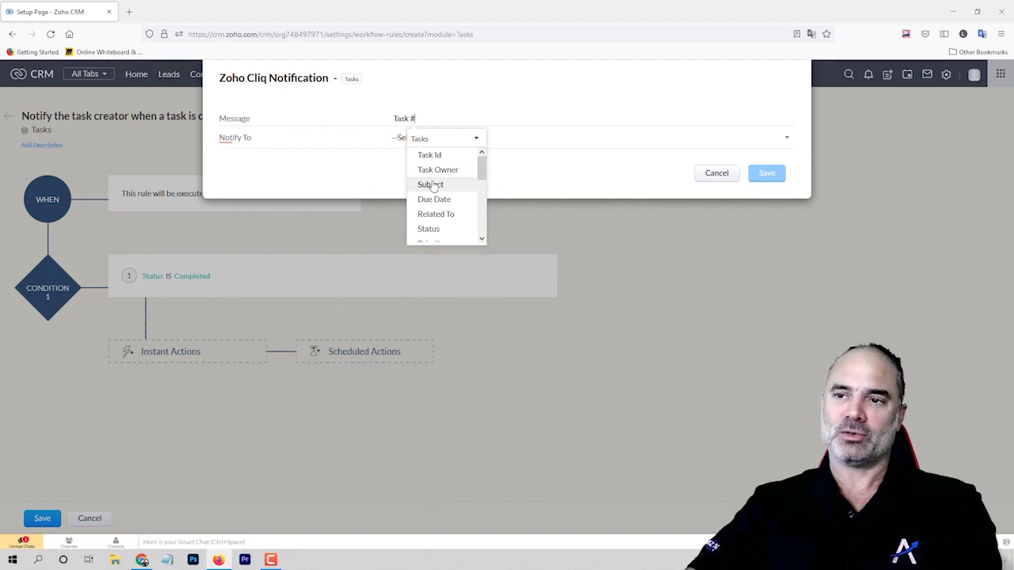
{"action": "left_click", "coordinate": [431, 185]}
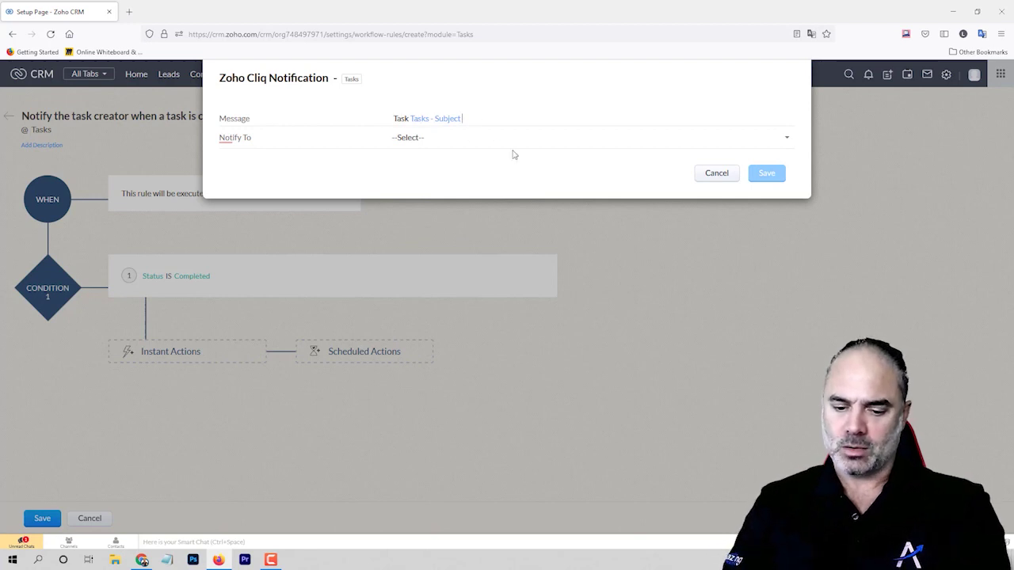
{"action": "type", "text": " is compl"}
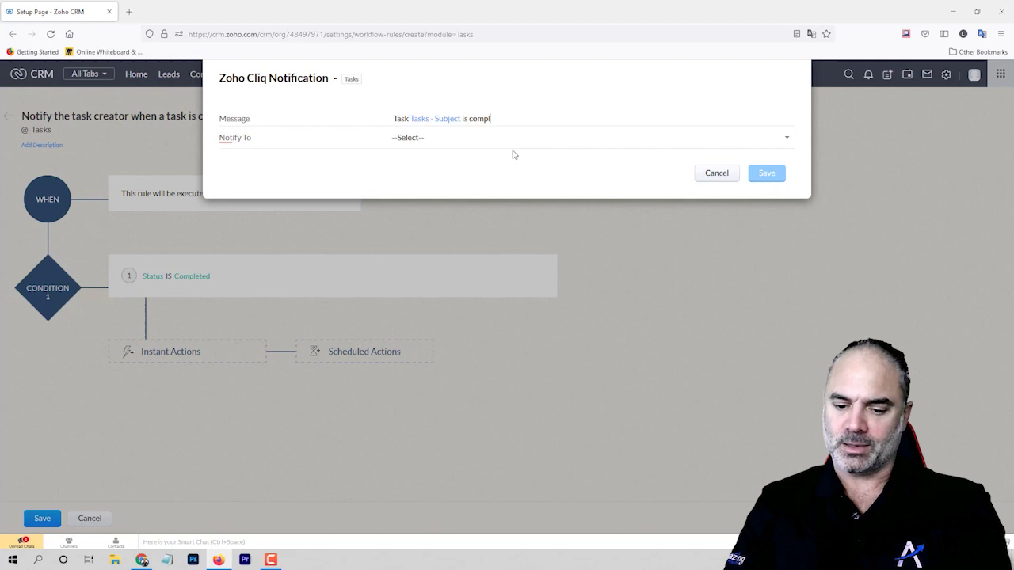
{"action": "type", "text": "eted"}
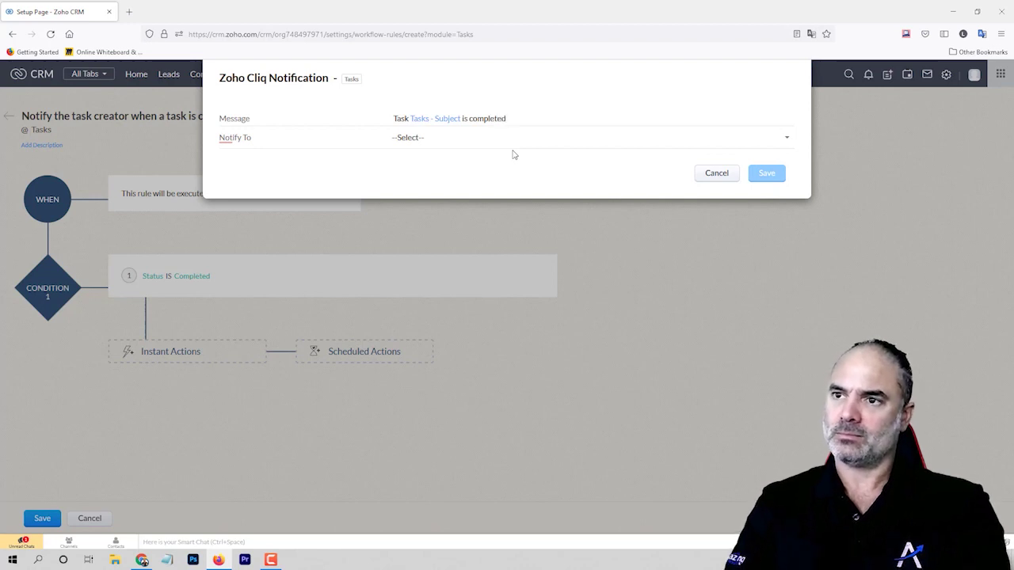
Step: Send the Cliq message only to the task's Creator, then save the action and rule
{"action": "left_click", "coordinate": [408, 145]}
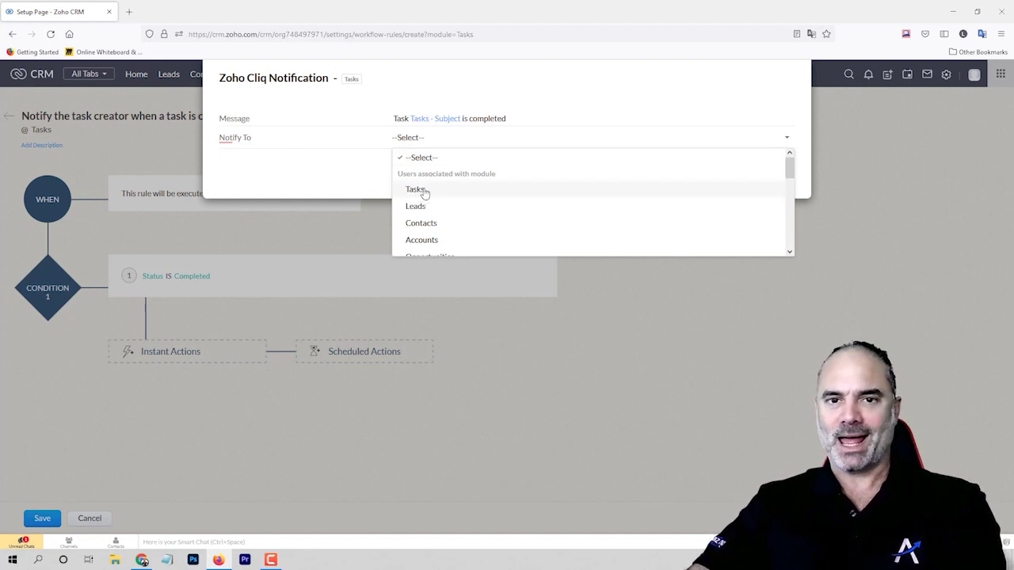
{"action": "left_click", "coordinate": [420, 191]}
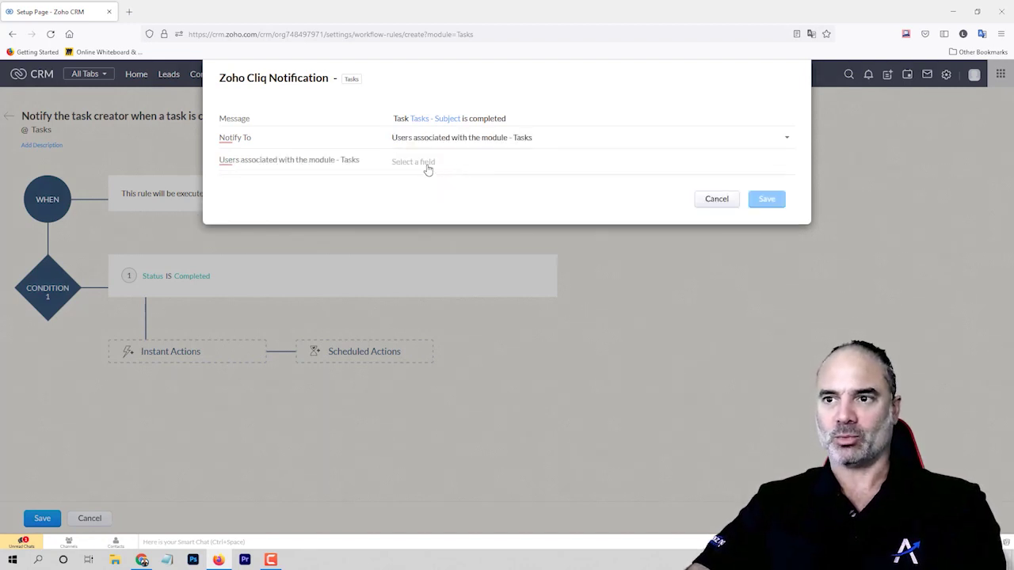
{"action": "left_click", "coordinate": [427, 165]}
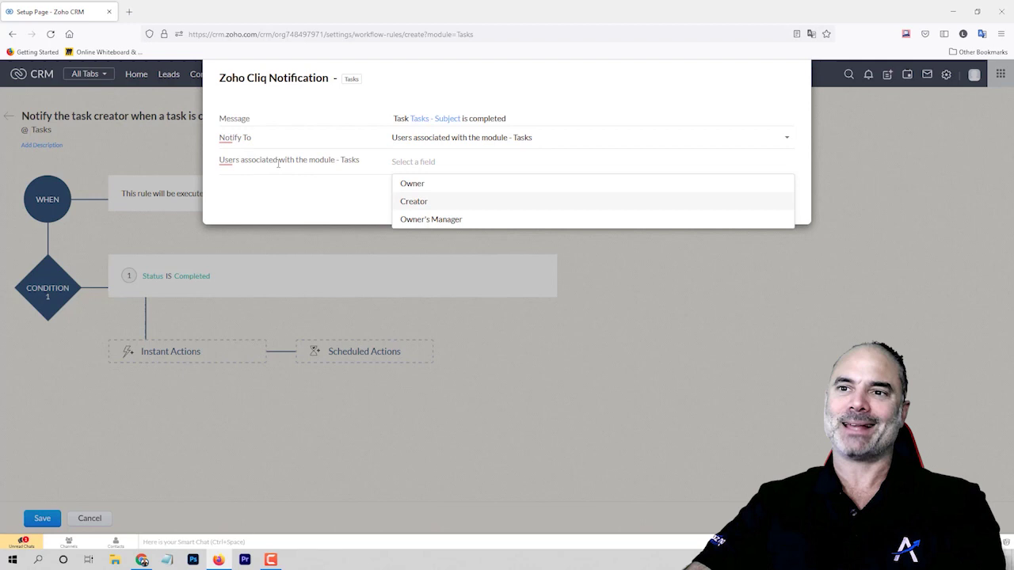
{"action": "left_click", "coordinate": [424, 202]}
{"action": "left_click", "coordinate": [353, 198]}
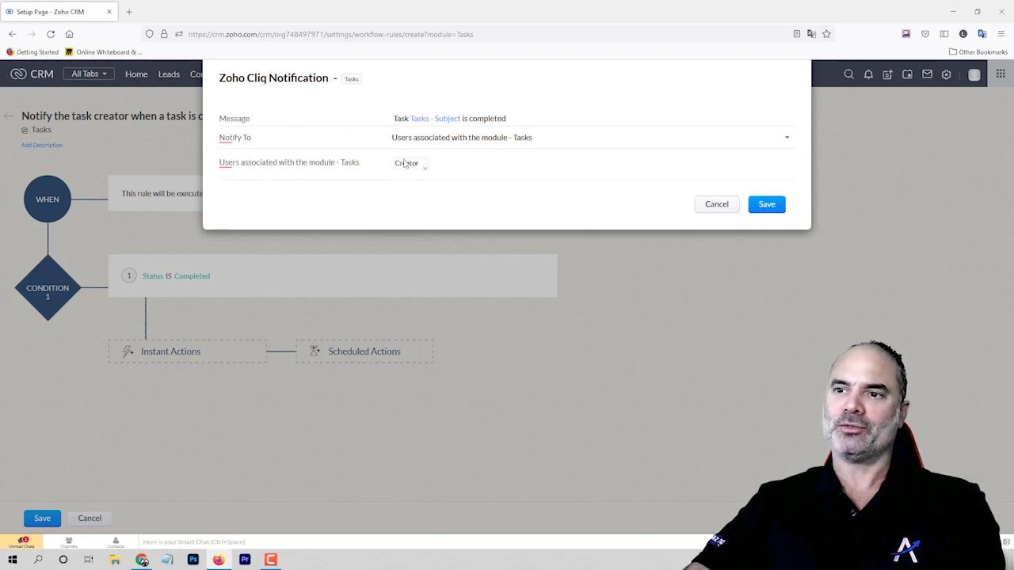
{"action": "left_click", "coordinate": [444, 171]}
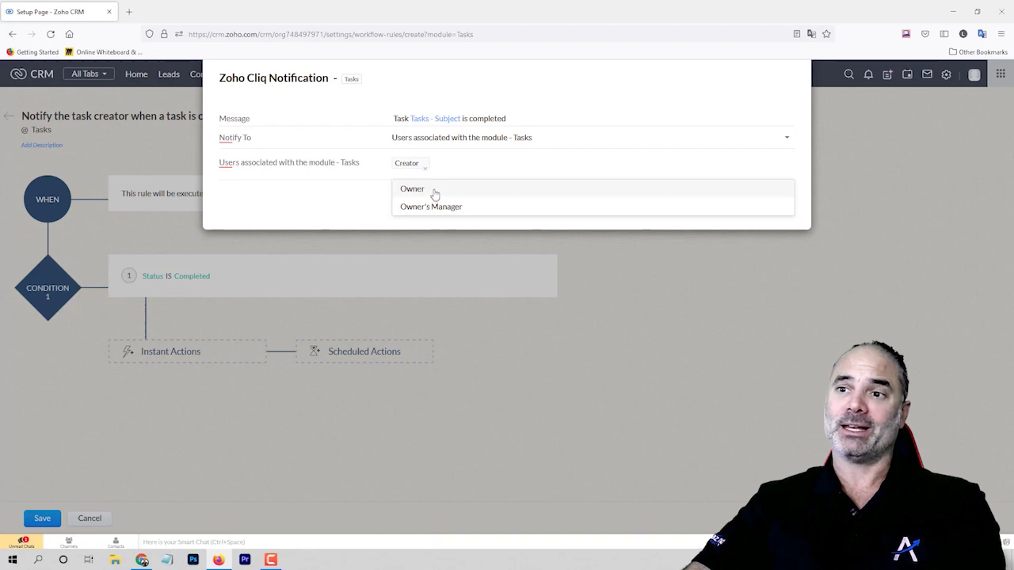
{"action": "left_click", "coordinate": [434, 192]}
{"action": "left_click", "coordinate": [364, 203]}
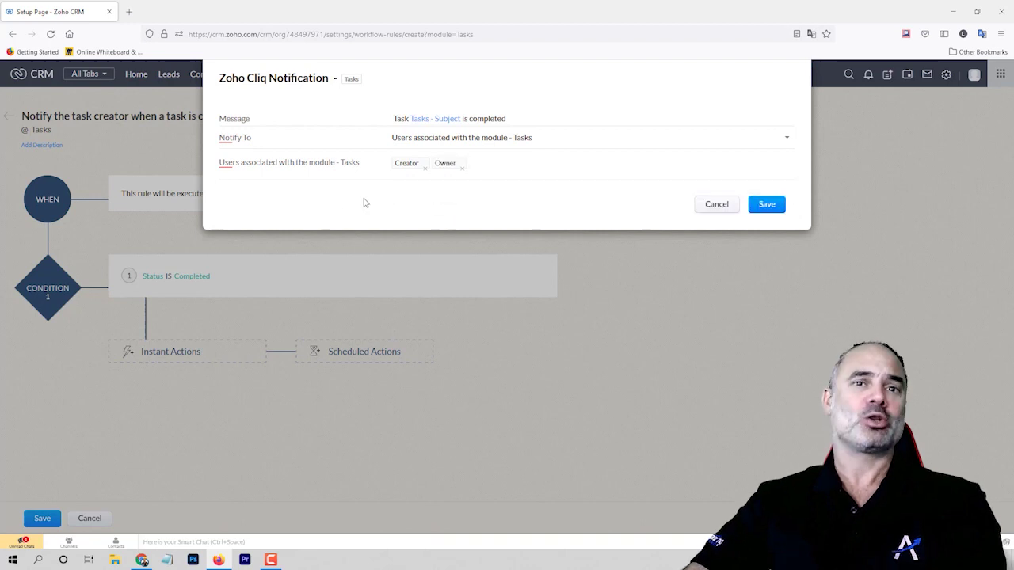
{"action": "left_click", "coordinate": [463, 169]}
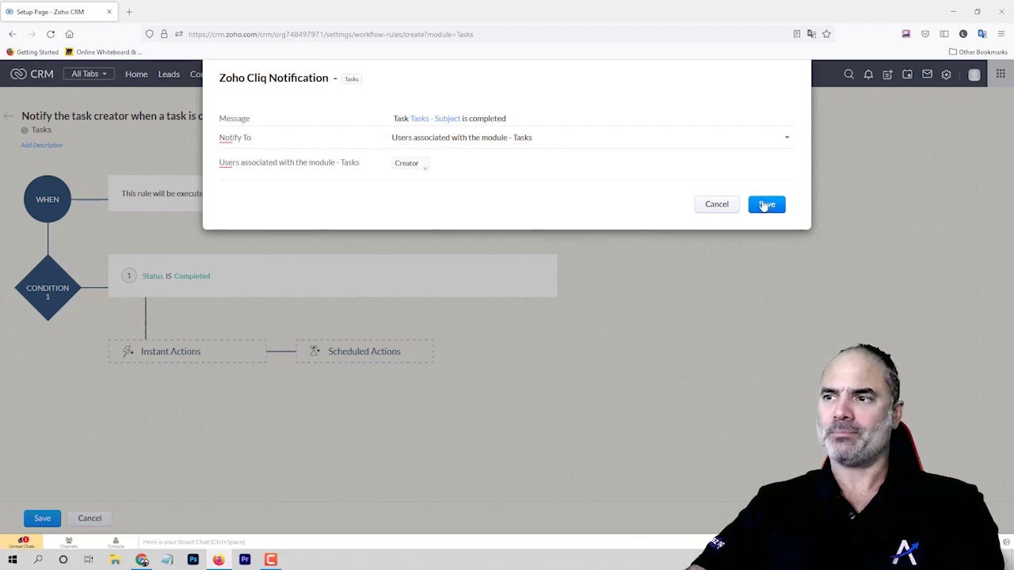
{"action": "left_click", "coordinate": [765, 205]}
{"action": "left_click", "coordinate": [46, 517]}
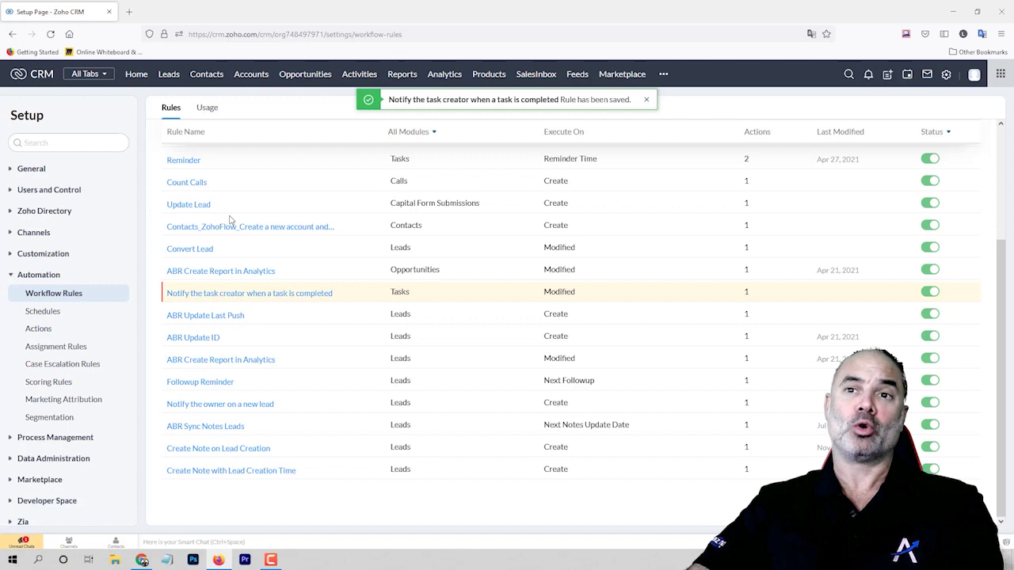
Step: Save a new task 'Clean the car' from Activities, due Nov 28, 2021
{"action": "left_click", "coordinate": [372, 76]}
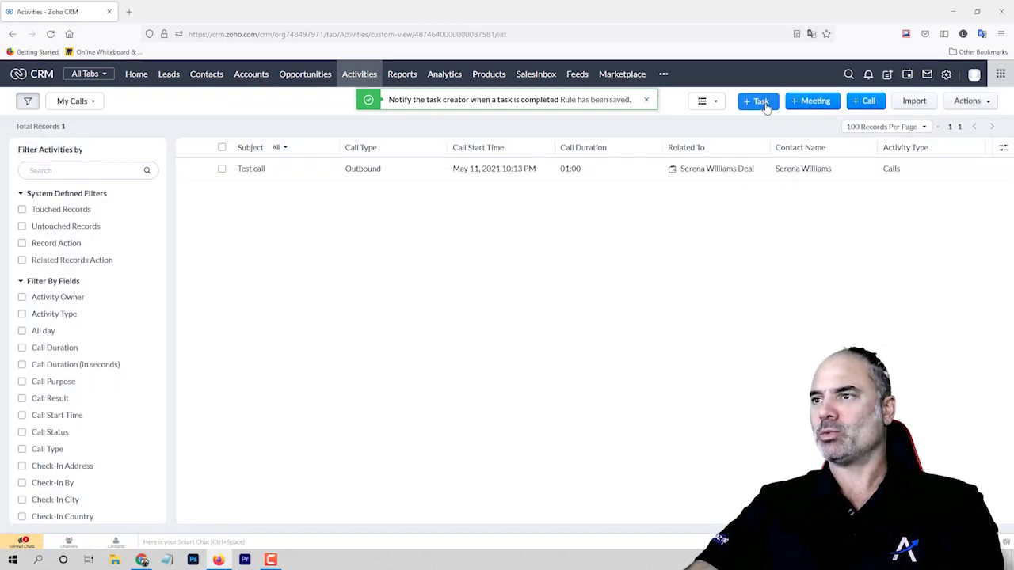
{"action": "left_click", "coordinate": [752, 103]}
{"action": "left_click", "coordinate": [208, 199]}
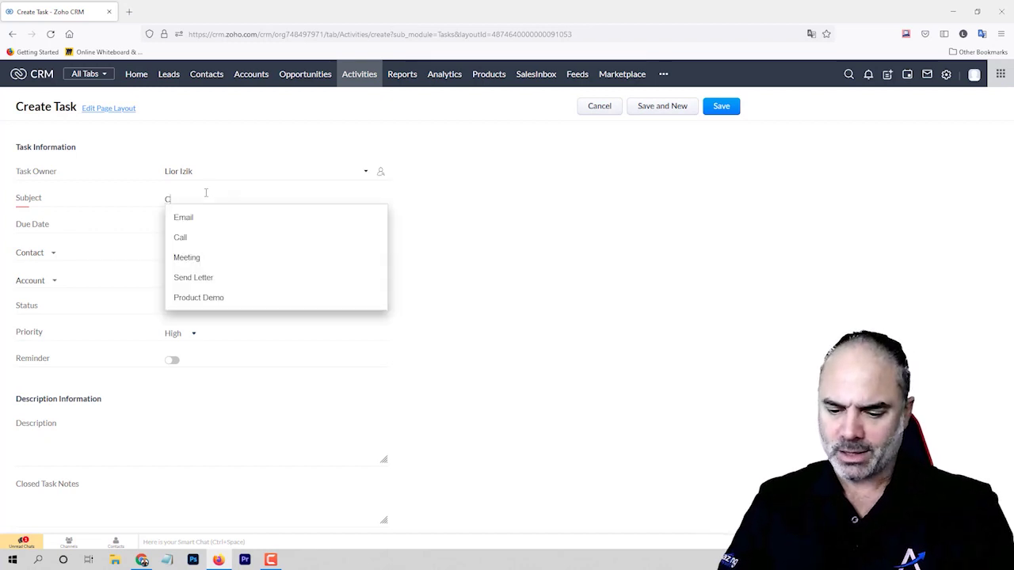
{"action": "type", "text": "Clean the "}
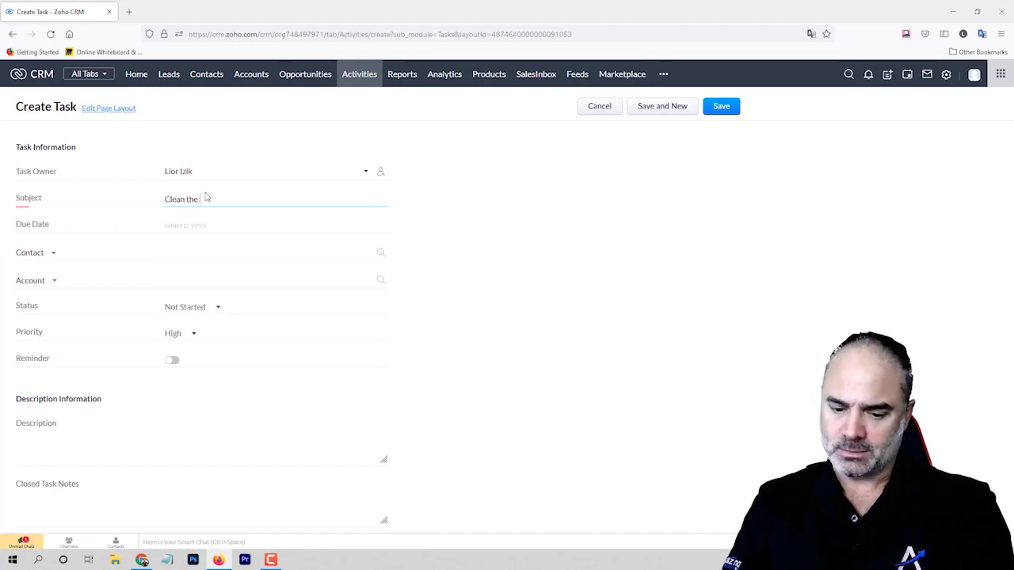
{"action": "type", "text": "car"}
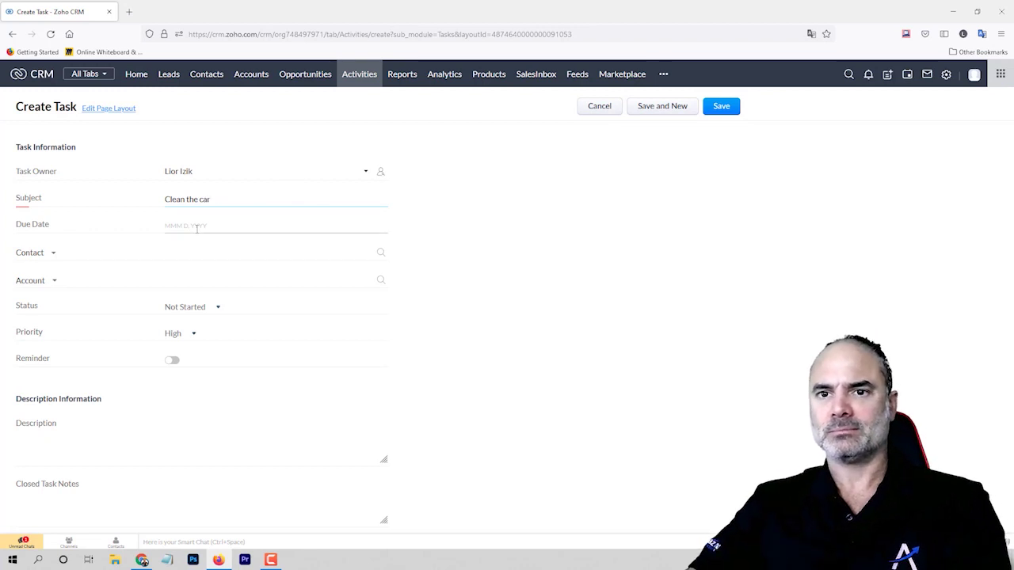
{"action": "left_click", "coordinate": [197, 229]}
{"action": "left_click", "coordinate": [302, 333]}
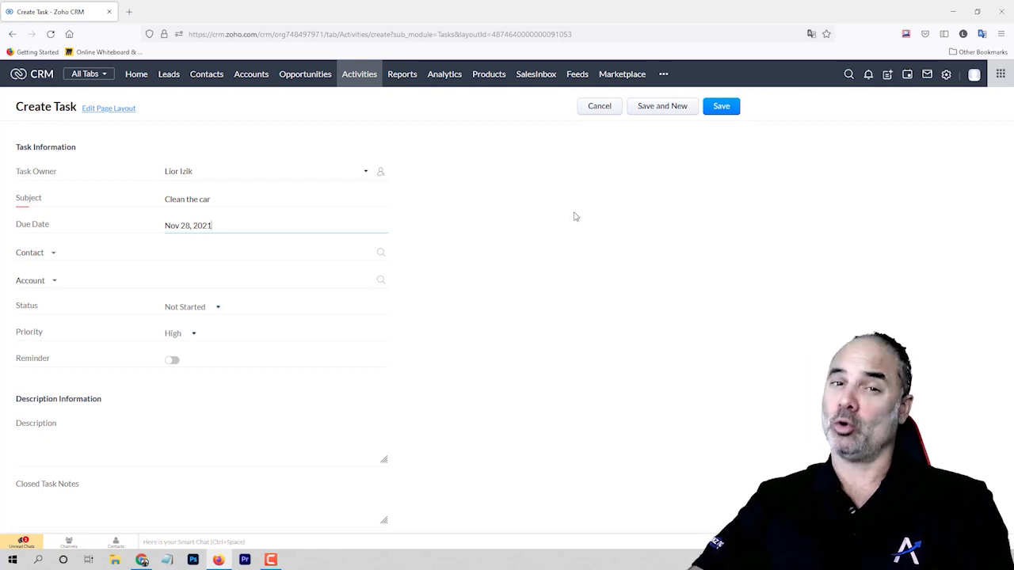
{"action": "left_click", "coordinate": [721, 108]}
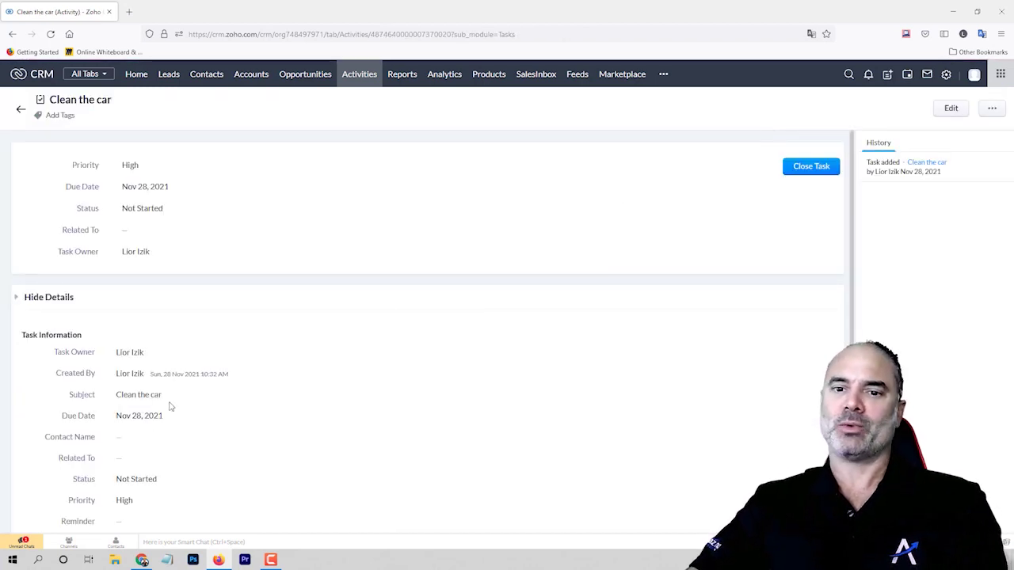
Step: Check the Zoho CRM chat conversation in the chat panel, then close it
{"action": "left_click", "coordinate": [17, 542]}
{"action": "left_click", "coordinate": [61, 372]}
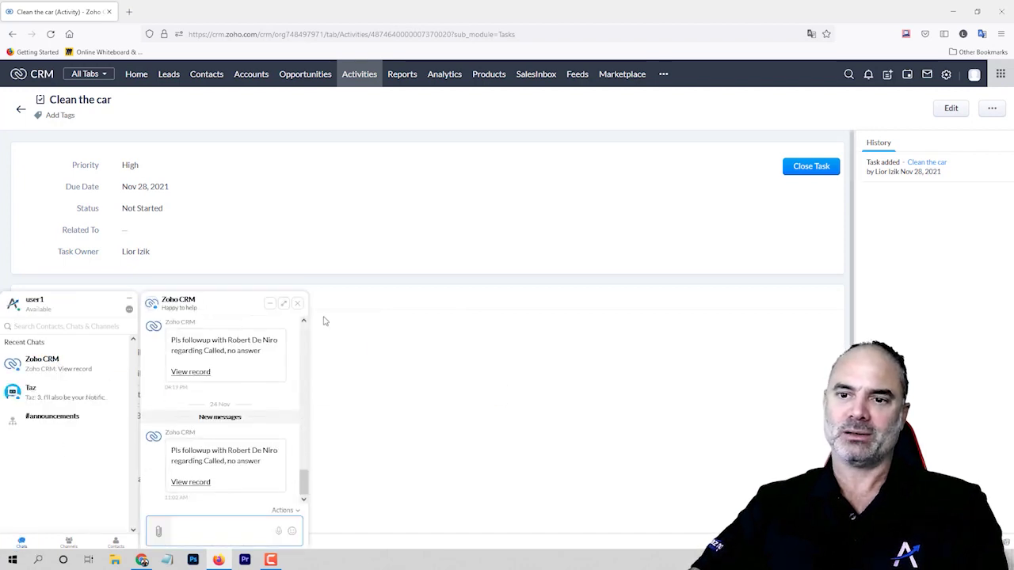
{"action": "left_click", "coordinate": [297, 304]}
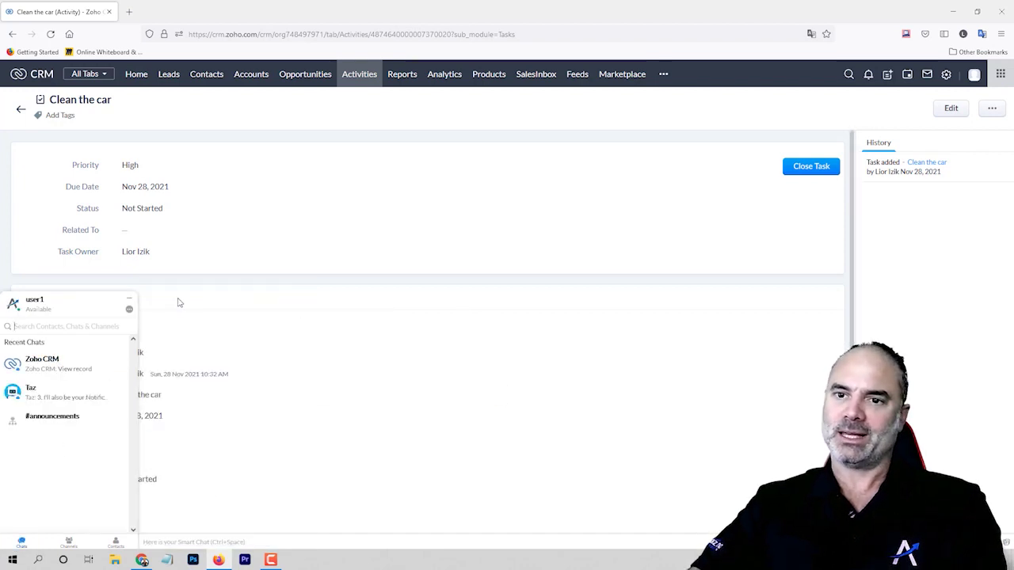
{"action": "left_click", "coordinate": [129, 300]}
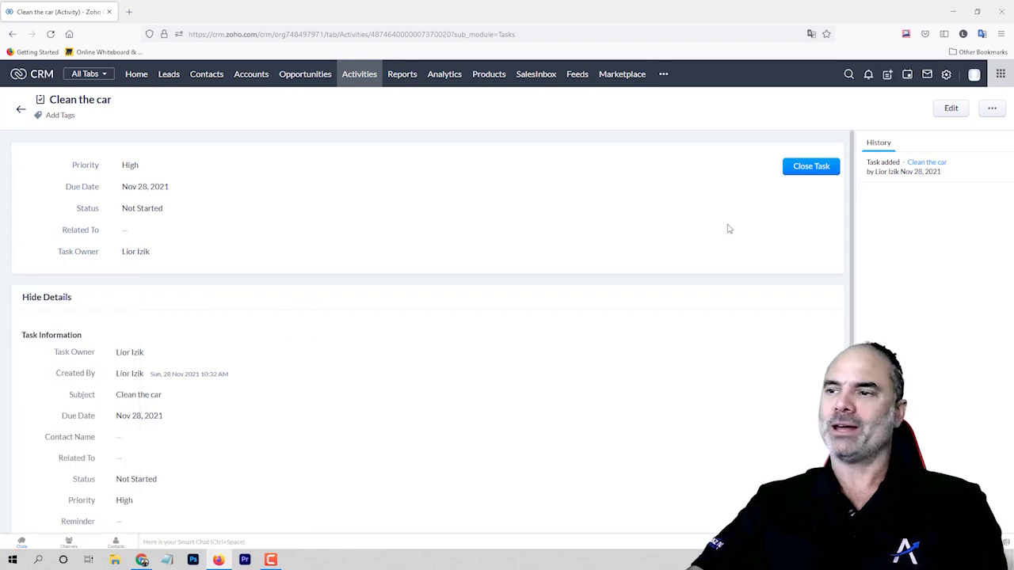
Step: Mark 'Clean the car' as completed, then open its record from the Cliq notification
{"action": "left_click", "coordinate": [820, 168]}
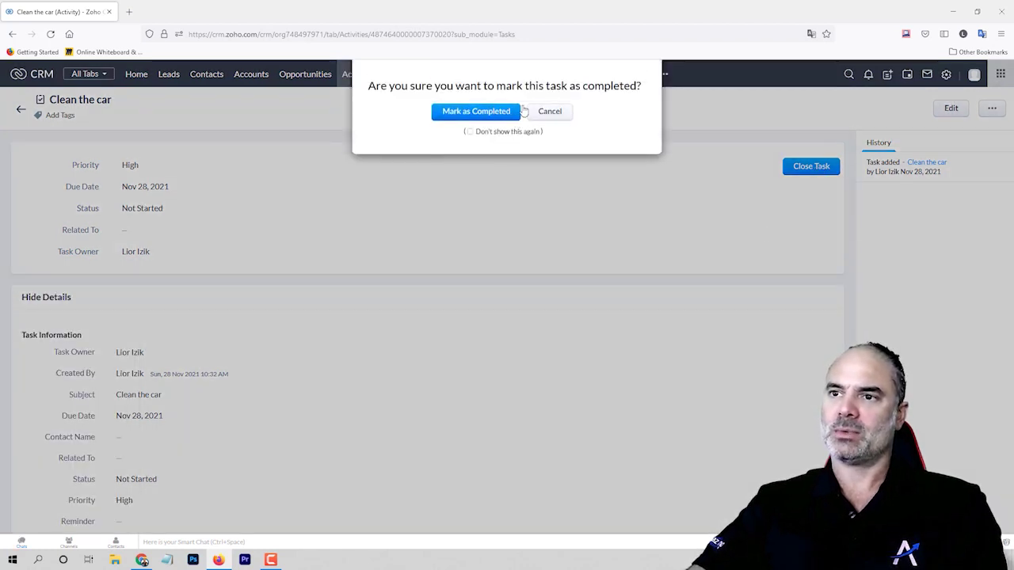
{"action": "left_click", "coordinate": [480, 114]}
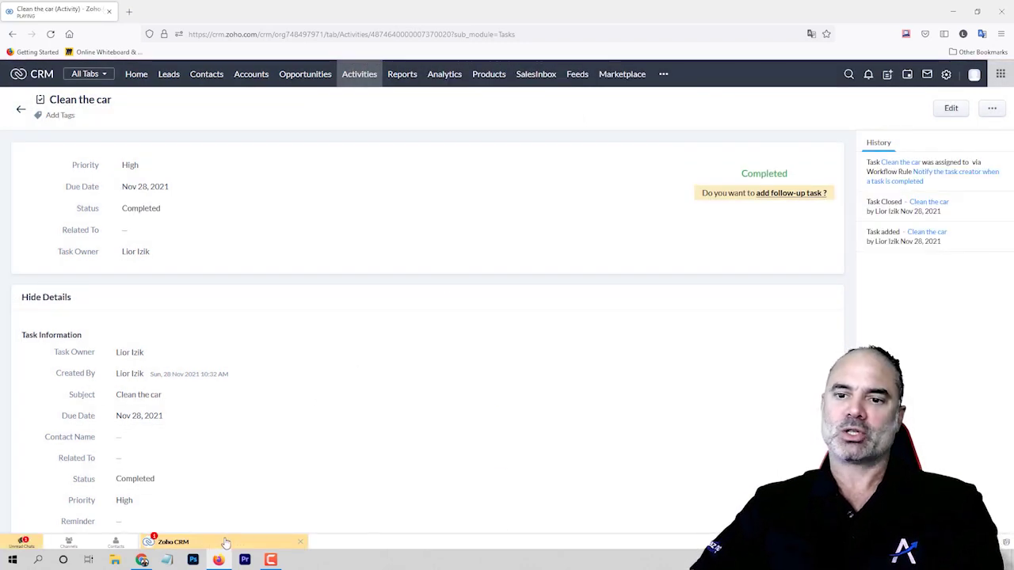
{"action": "left_click", "coordinate": [227, 542]}
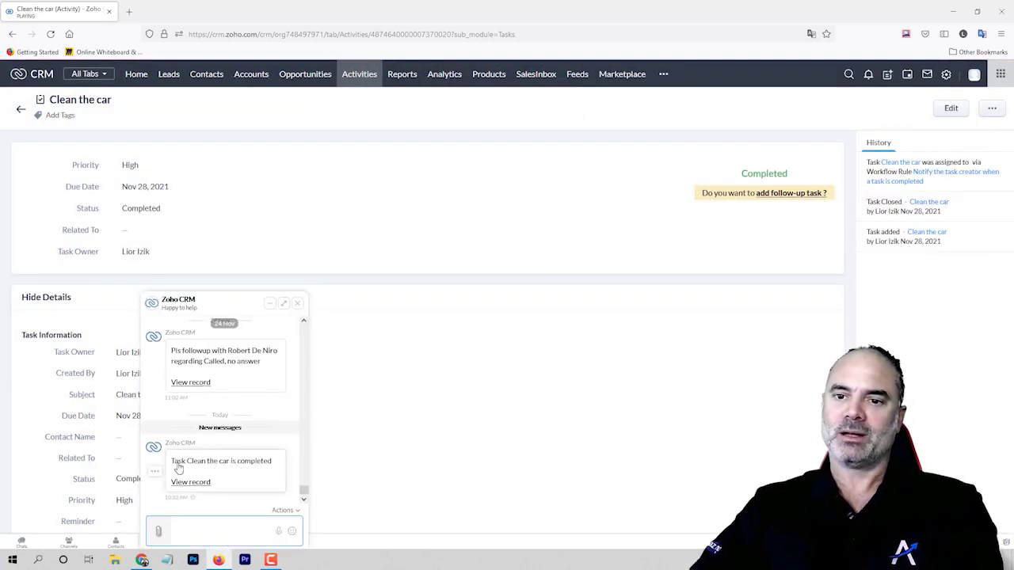
{"action": "mouse_move", "coordinate": [224, 465]}
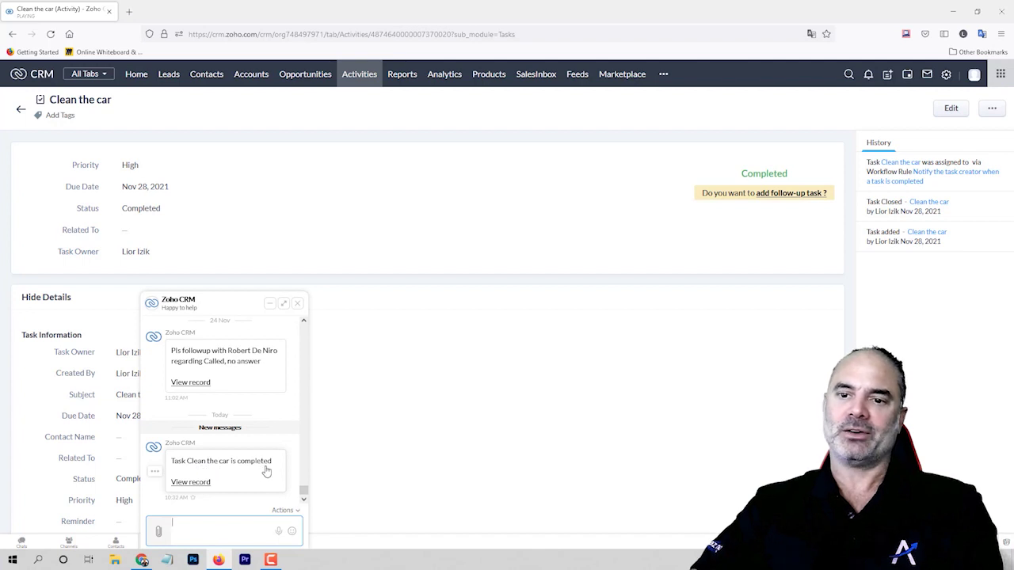
{"action": "left_click", "coordinate": [190, 483]}
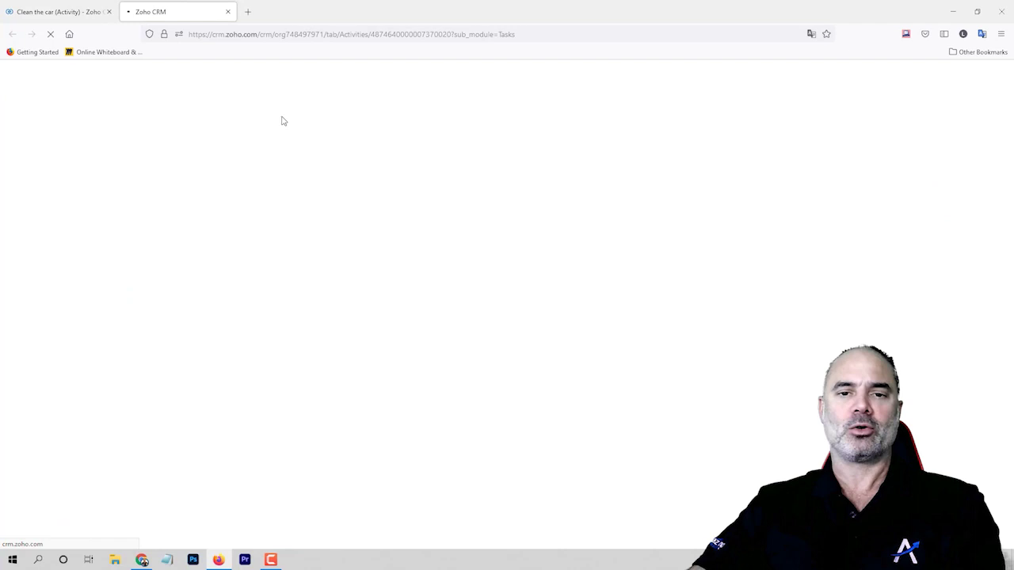